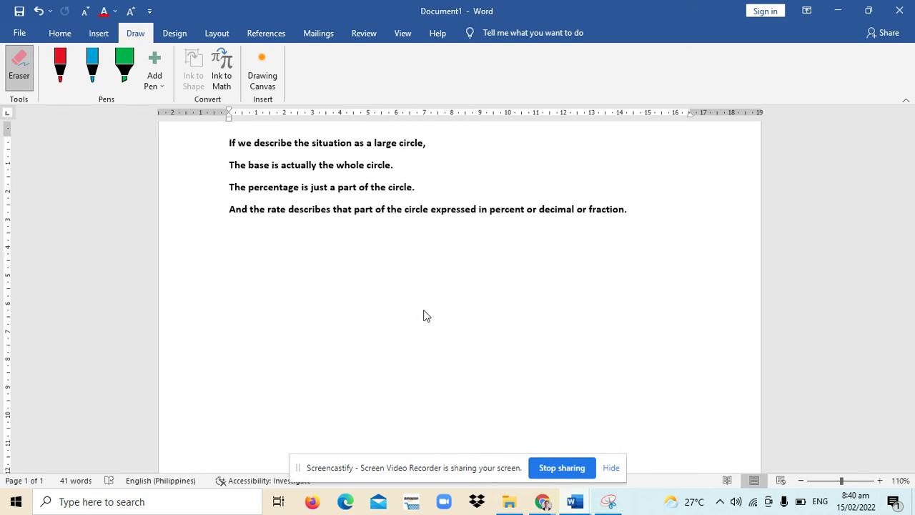
- Draw a large circle below the text with the highlighter in dark blue and label it with an arrow and the letter B
click(125, 80)
click(125, 80)
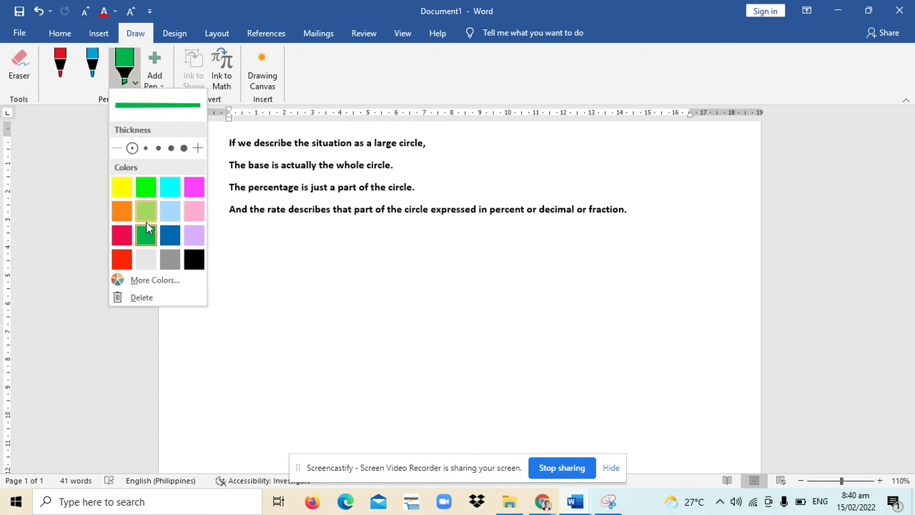
click(167, 237)
click(72, 172)
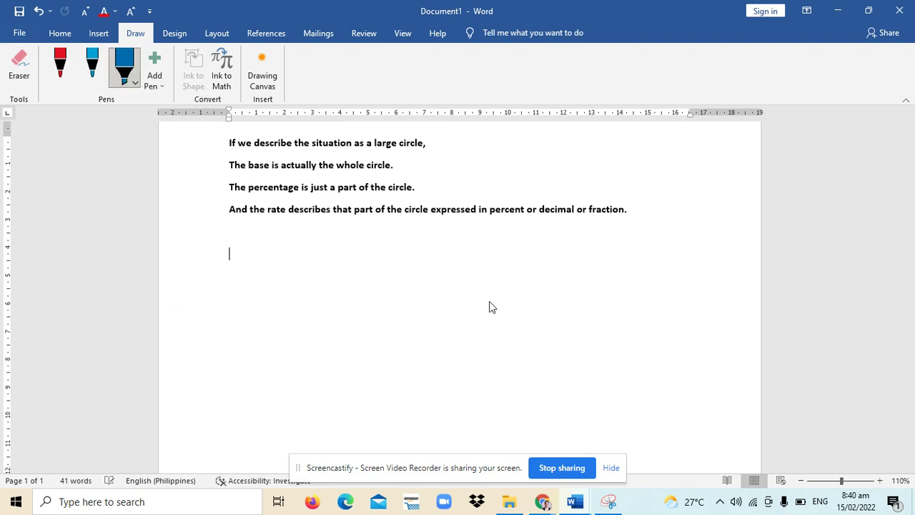
mouse_move(476, 270)
mouse_down()
mouse_move(381, 318)
mouse_move(399, 413)
mouse_move(549, 379)
mouse_move(517, 284)
mouse_move(465, 267)
mouse_up()
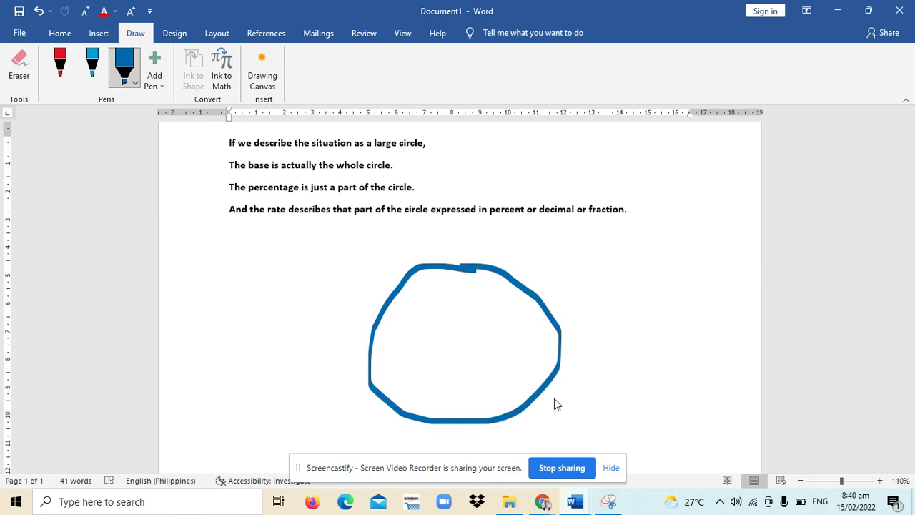
mouse_move(553, 398)
mouse_down()
mouse_move(599, 395)
mouse_move(578, 422)
mouse_up()
drag(623, 378, 617, 431)
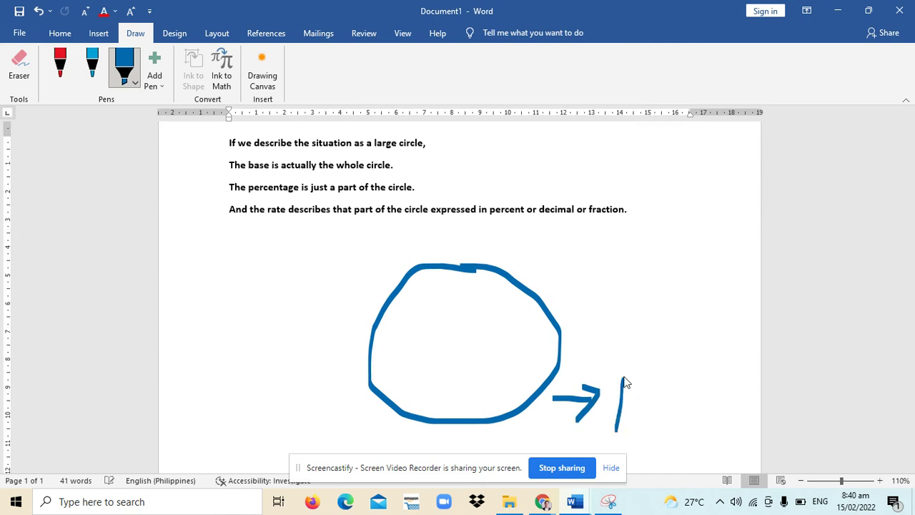
mouse_move(625, 382)
mouse_down()
mouse_move(651, 384)
mouse_move(619, 400)
mouse_move(658, 419)
mouse_move(620, 429)
mouse_up()
- Outline a wedge in the circle's upper-right part in green and label it with an arrow and the letter P
click(135, 87)
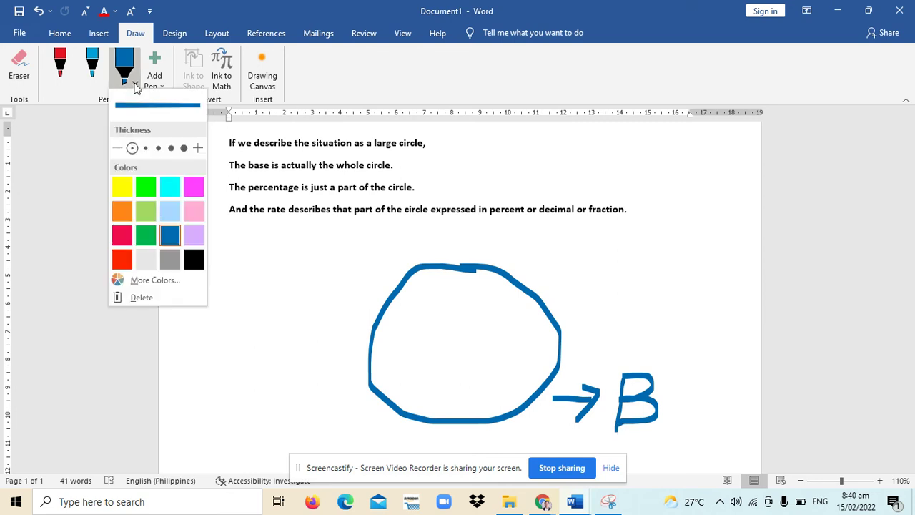
click(146, 234)
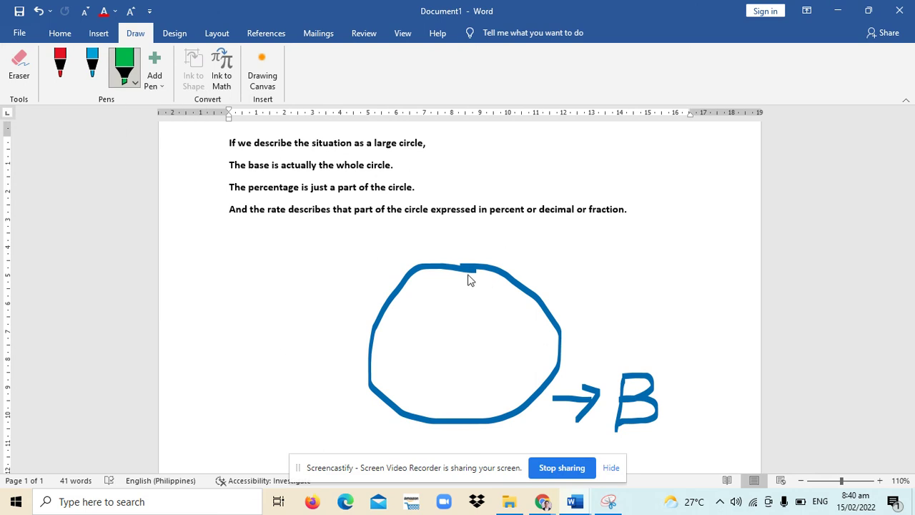
mouse_move(464, 270)
mouse_down()
mouse_move(464, 337)
mouse_move(546, 323)
mouse_move(493, 270)
mouse_move(465, 271)
mouse_up()
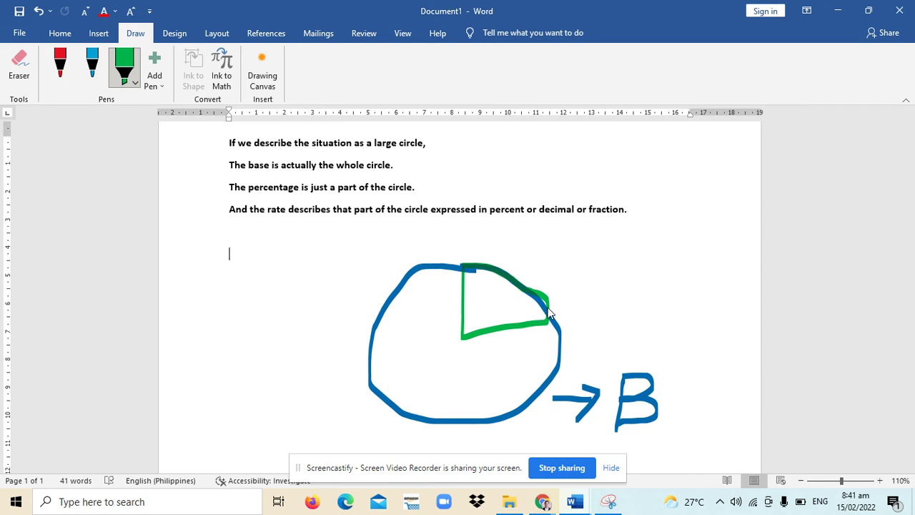
mouse_move(542, 294)
mouse_down()
mouse_move(596, 271)
mouse_move(570, 316)
mouse_up()
drag(619, 271, 619, 312)
mouse_move(616, 274)
mouse_down()
mouse_move(645, 281)
mouse_move(617, 289)
mouse_up()
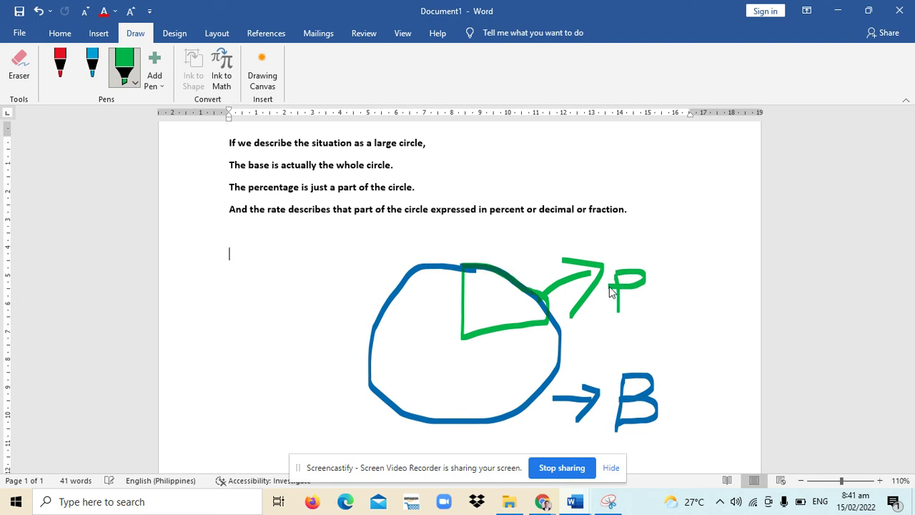
- Write a % sign inside the green wedge in pinkish red and label it with an arrow and the letter R
click(131, 80)
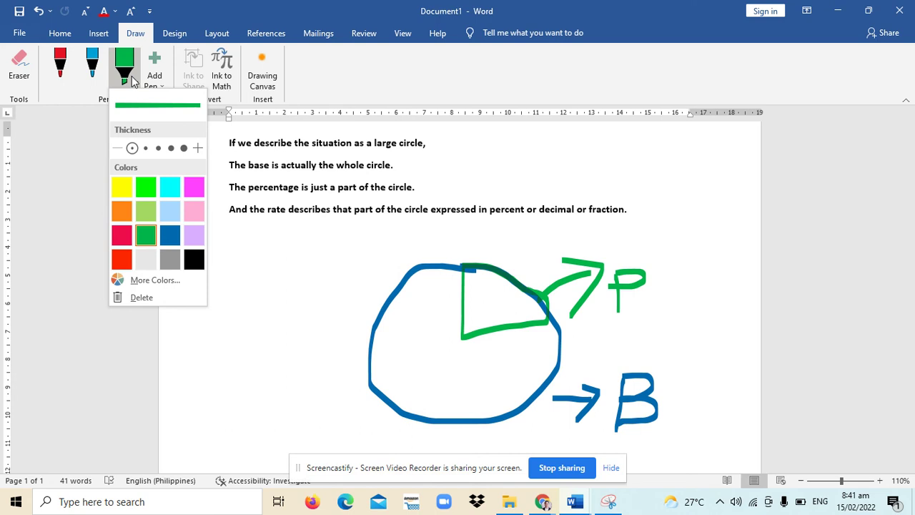
click(122, 235)
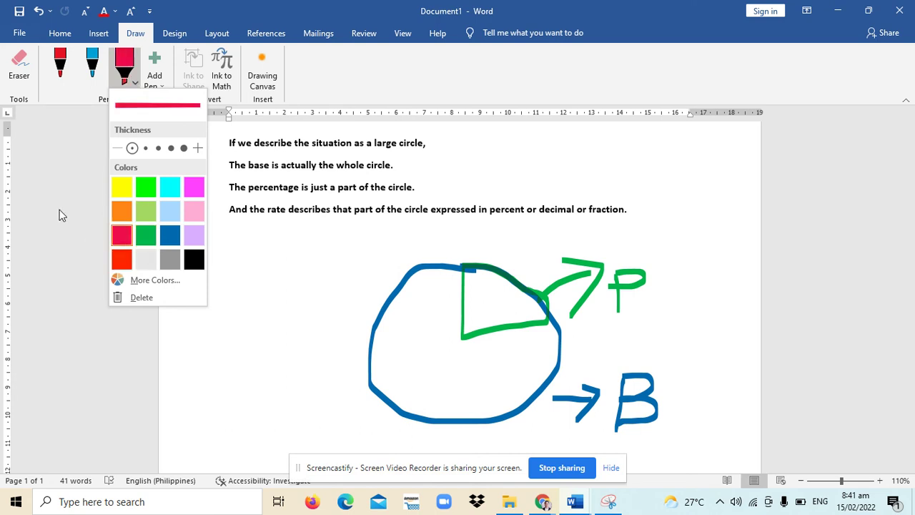
click(60, 215)
mouse_move(471, 290)
mouse_down()
mouse_move(480, 299)
mouse_move(473, 282)
mouse_move(486, 301)
mouse_move(479, 321)
mouse_move(500, 323)
mouse_up()
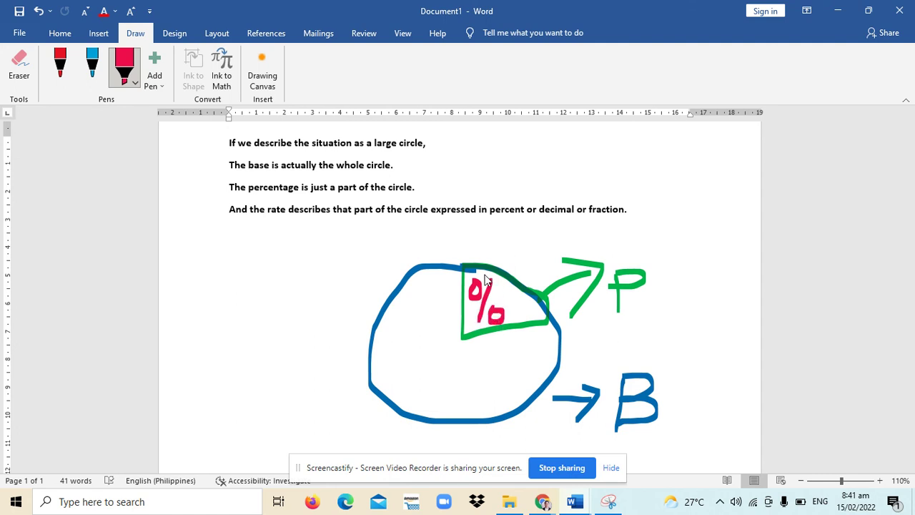
mouse_move(487, 274)
mouse_down()
mouse_move(517, 236)
mouse_move(517, 253)
mouse_up()
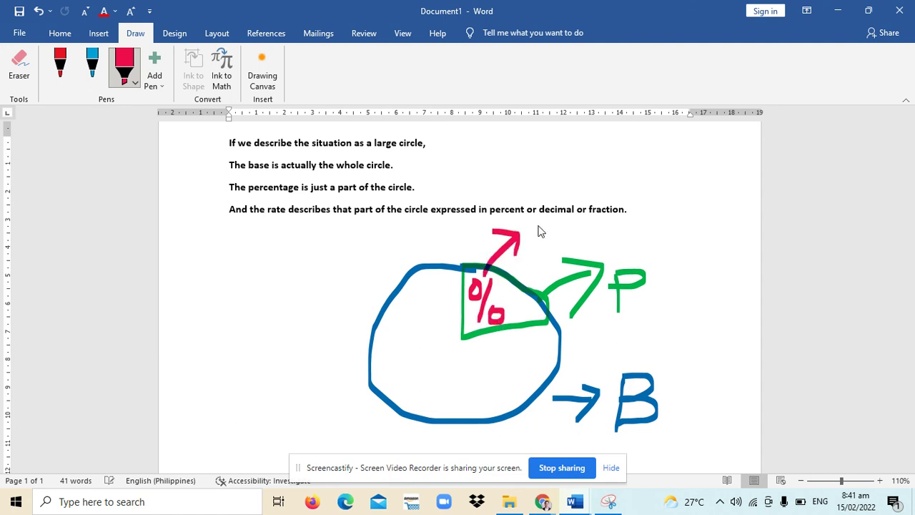
mouse_move(538, 222)
mouse_down()
mouse_move(539, 252)
mouse_move(559, 227)
mouse_move(538, 237)
mouse_move(558, 251)
mouse_up()
mouse_move(546, 505)
click(483, 461)
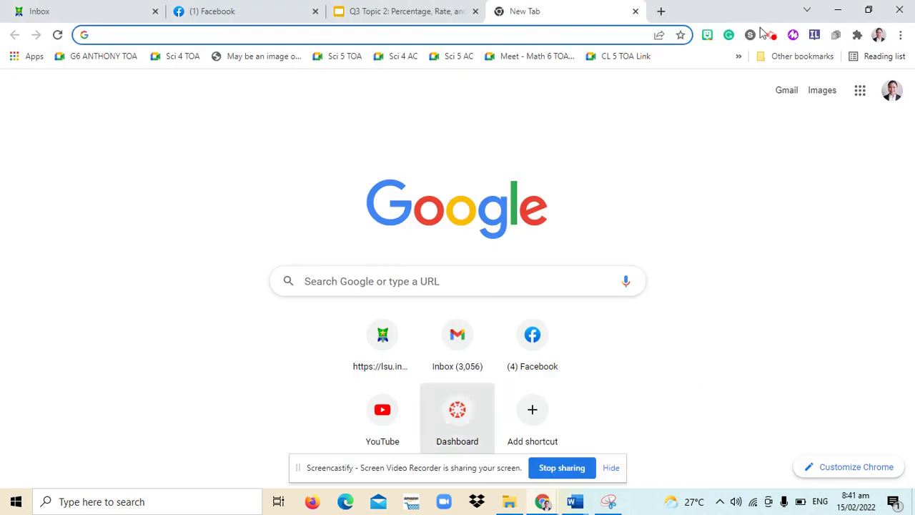
click(838, 10)
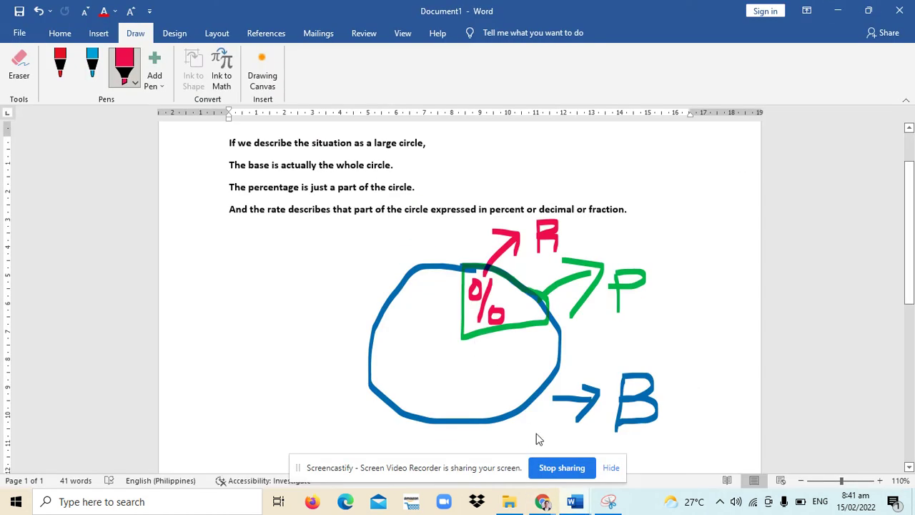
- Switch to the document Q3 Lesson 2 P, R, B TOA and examine the circle diagram for the 250 students problem
mouse_move(575, 504)
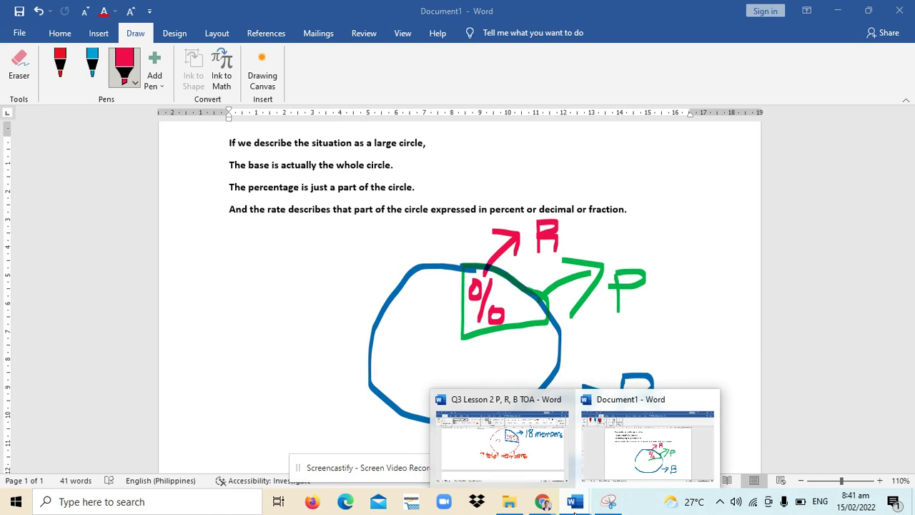
click(477, 442)
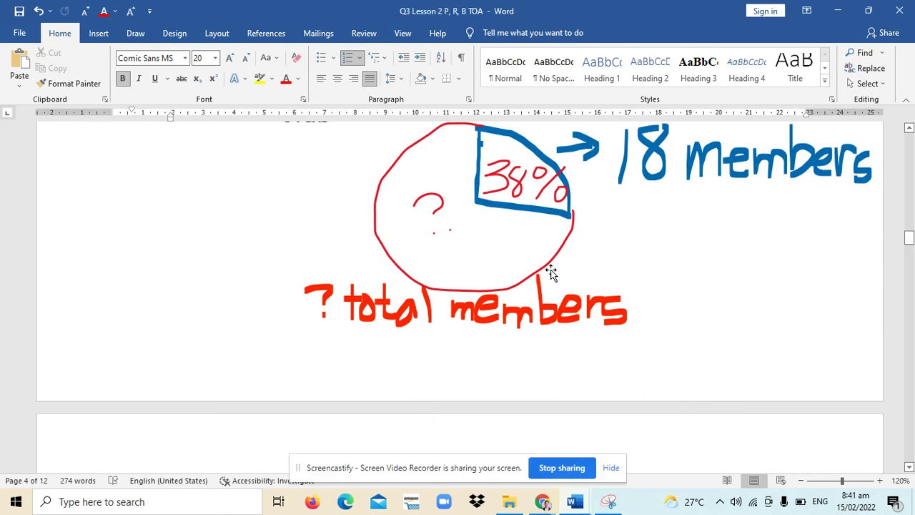
scroll(550, 272, up, 15)
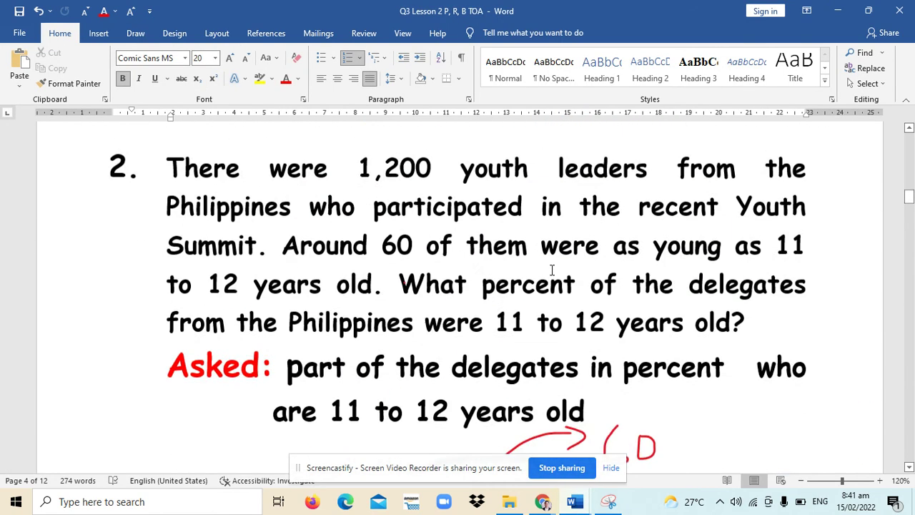
scroll(551, 270, up, 10)
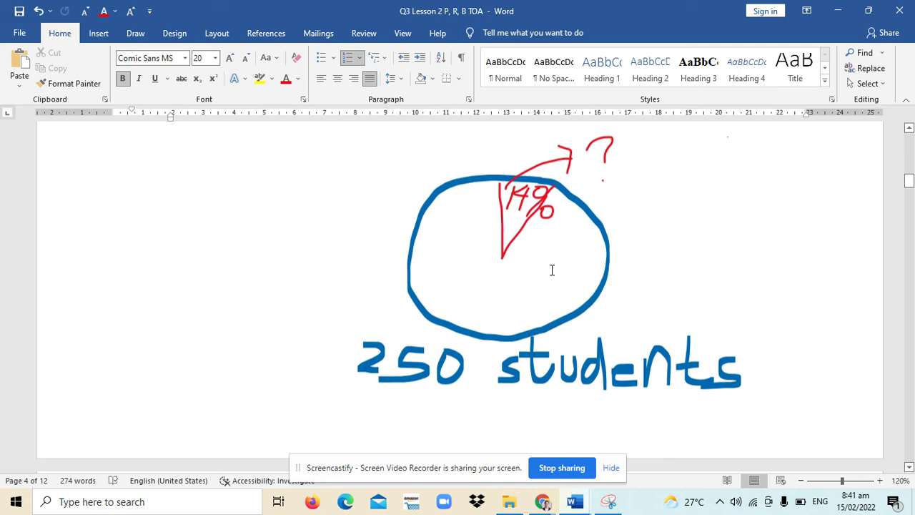
scroll(551, 269, up, 2)
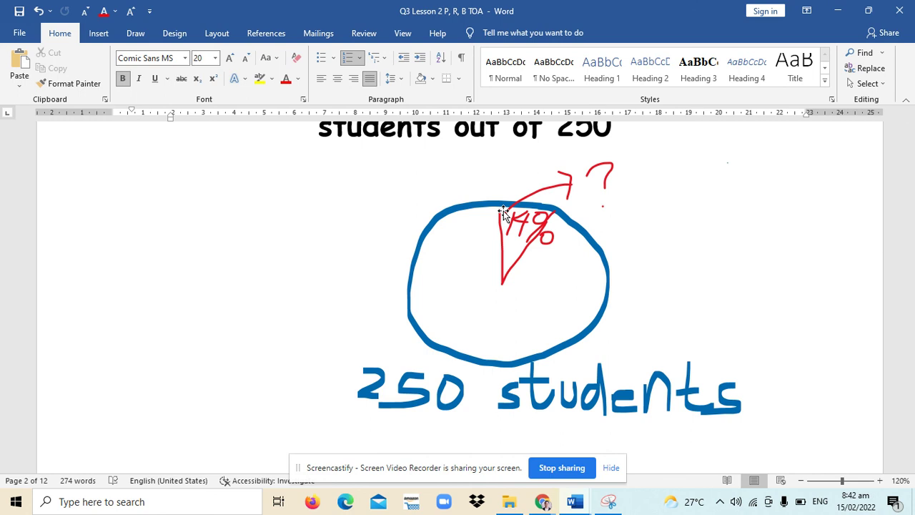
- Review problem 2 about the youth leaders and examine its circle diagram of the 1,200 delegates
scroll(504, 212, down, 5)
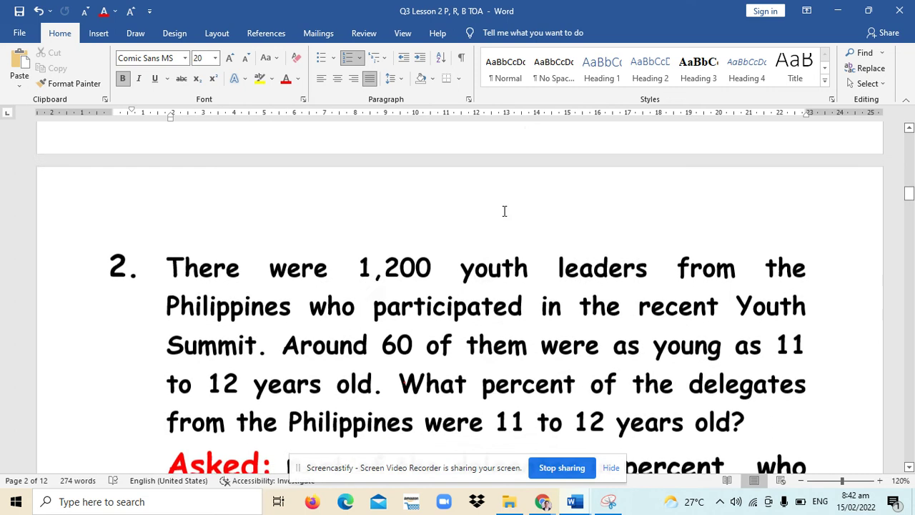
scroll(505, 210, down, 6)
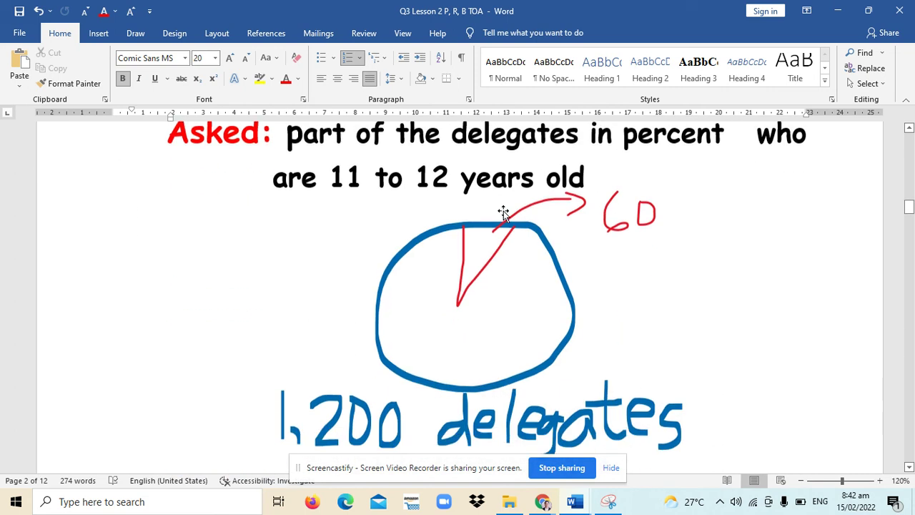
scroll(504, 213, down, 1)
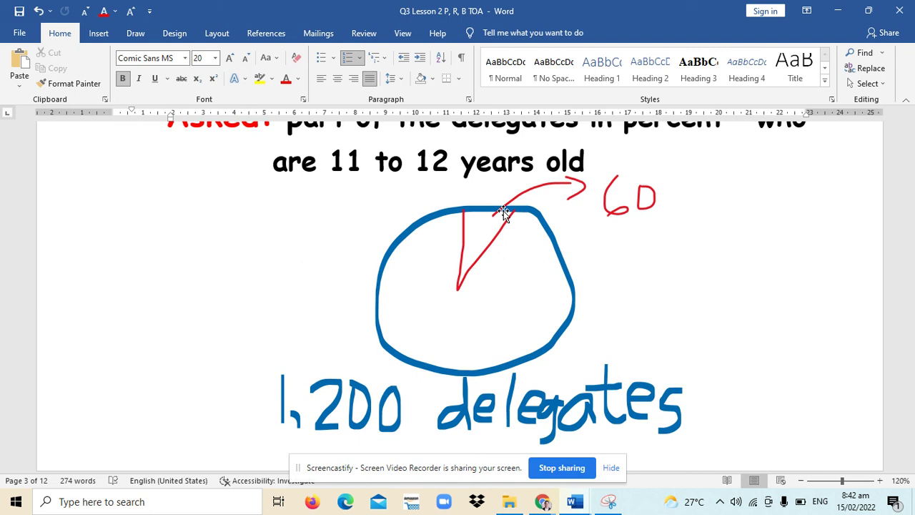
- Review problem 3 about the Music Ensemble and examine its circle diagram of the club's total members
scroll(504, 212, down, 10)
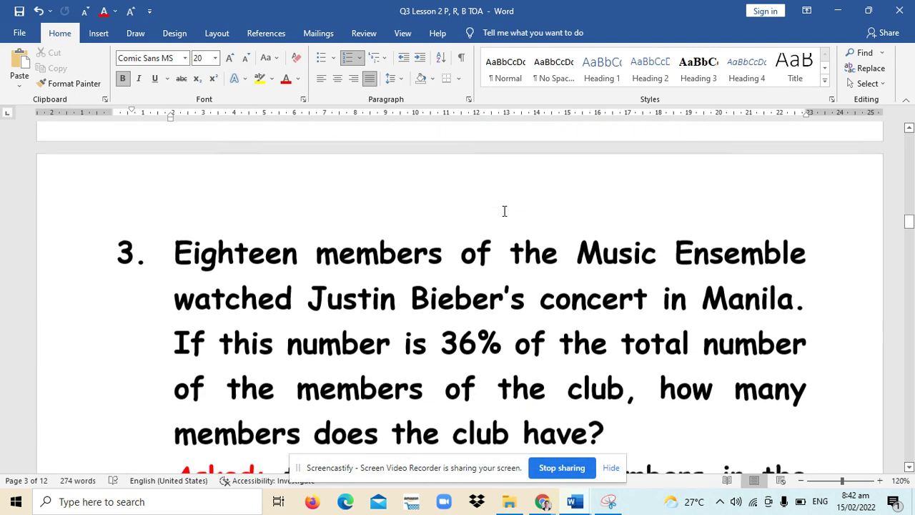
scroll(504, 212, down, 8)
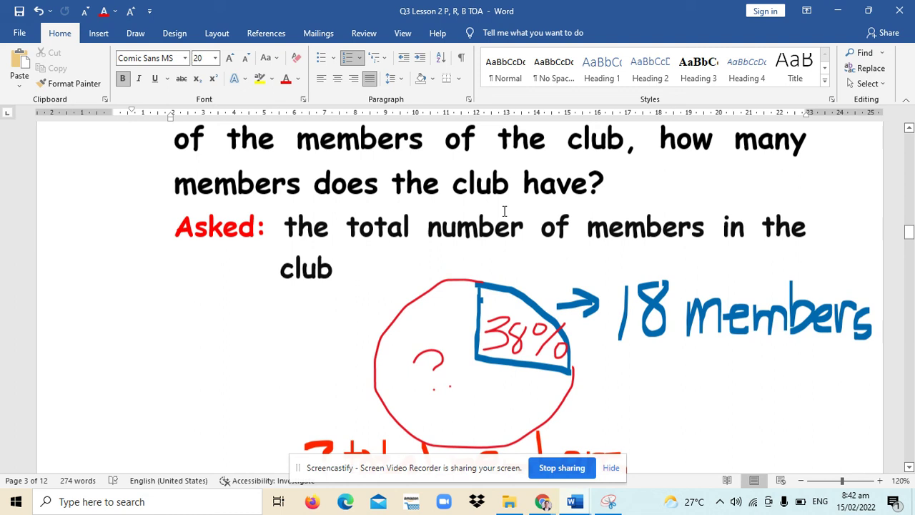
scroll(504, 212, down, 2)
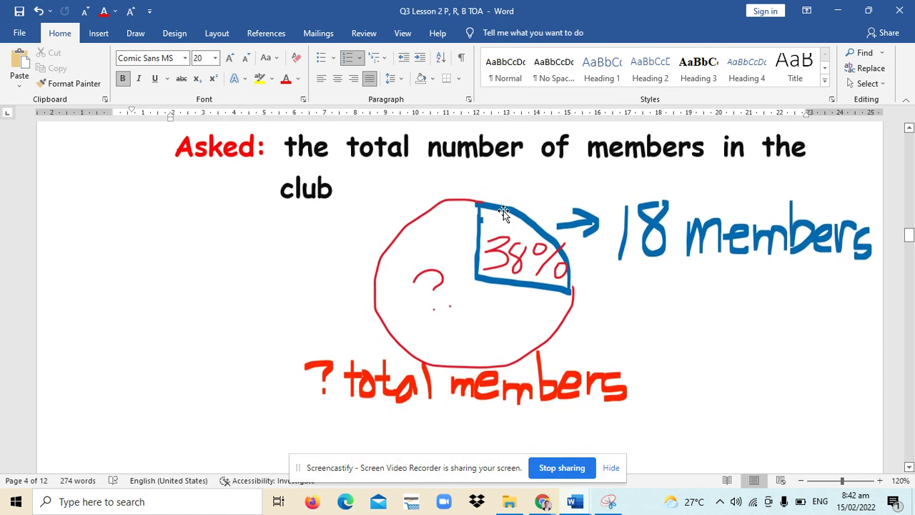
scroll(504, 212, up, 1)
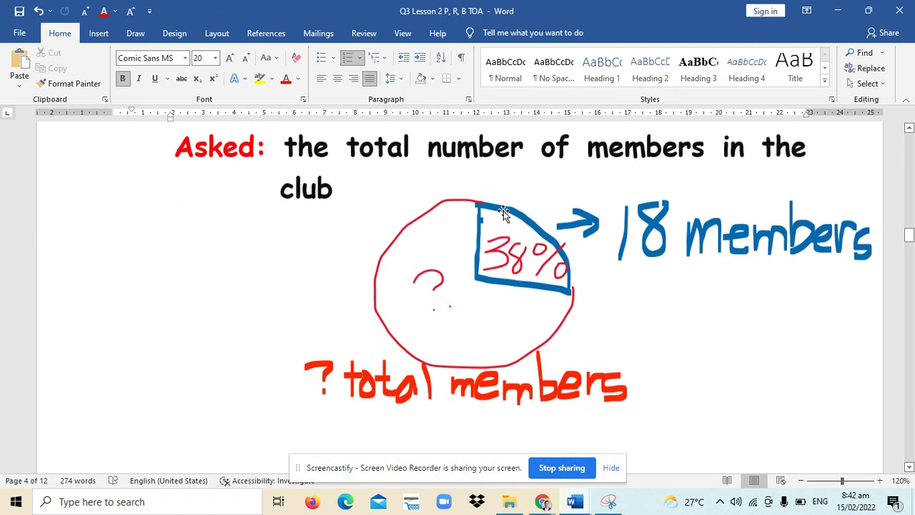